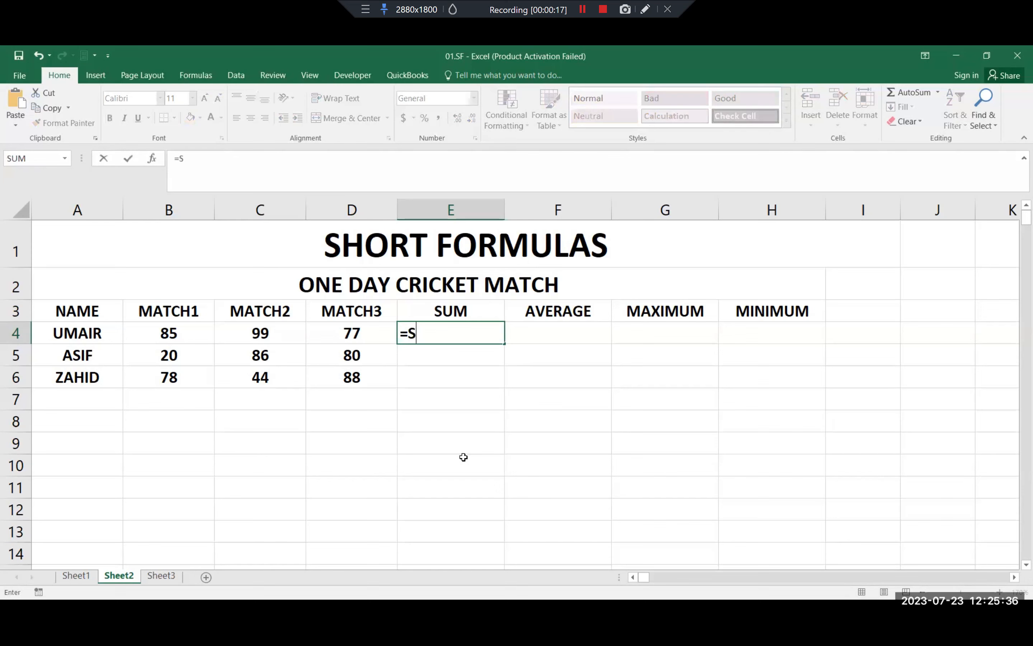
- Complete the formula =SUM(B4:D4) in E4 and fill it down through E6
type("UM(")
left_click(179, 332)
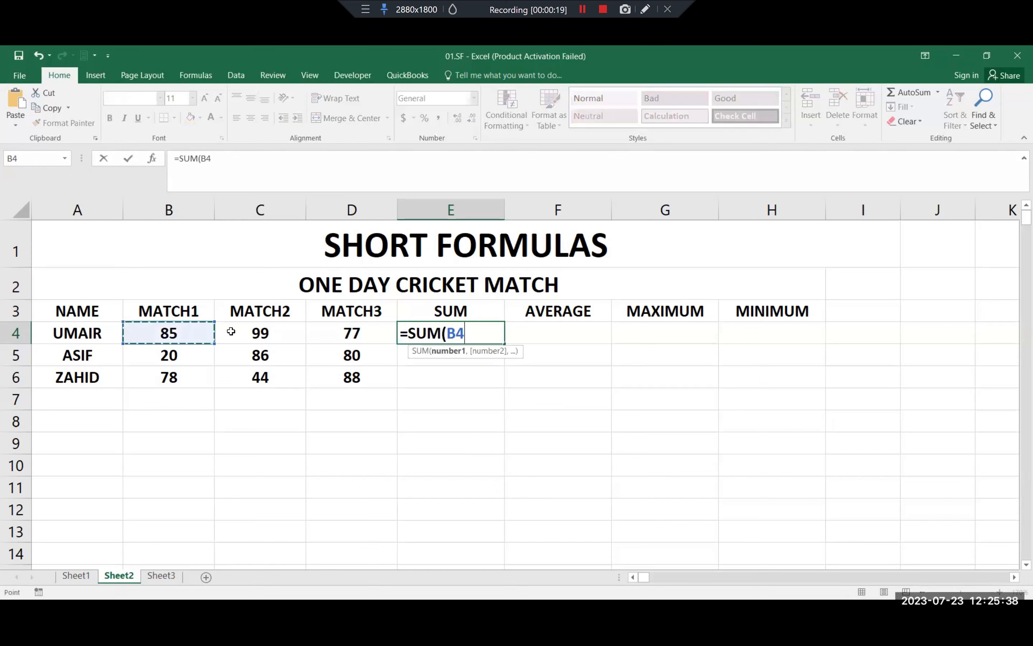
left_click_drag(357, 331, 356, 329)
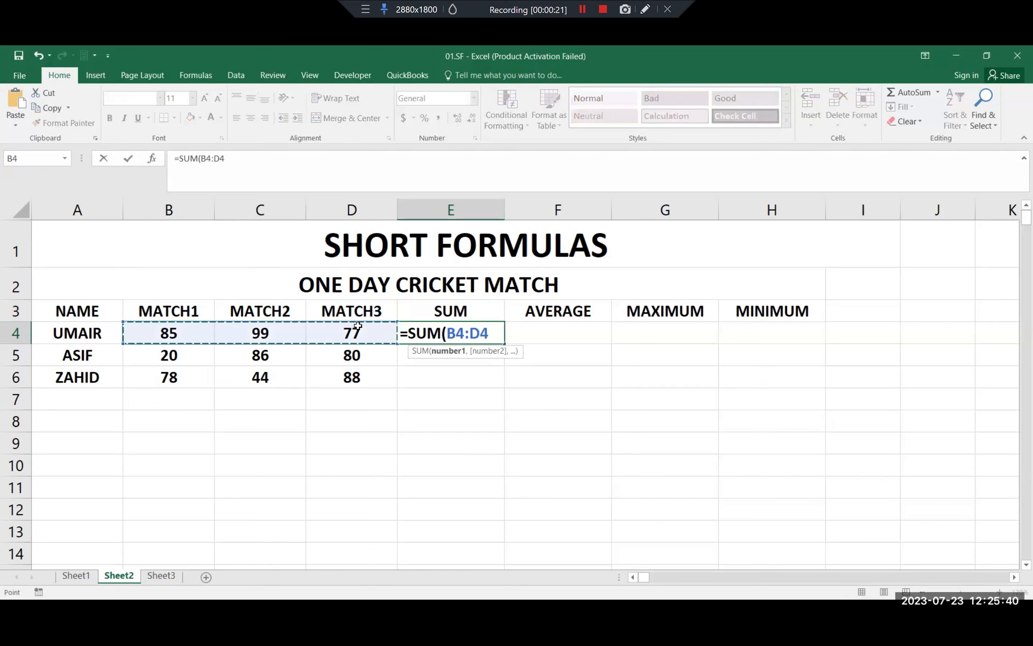
type(")")
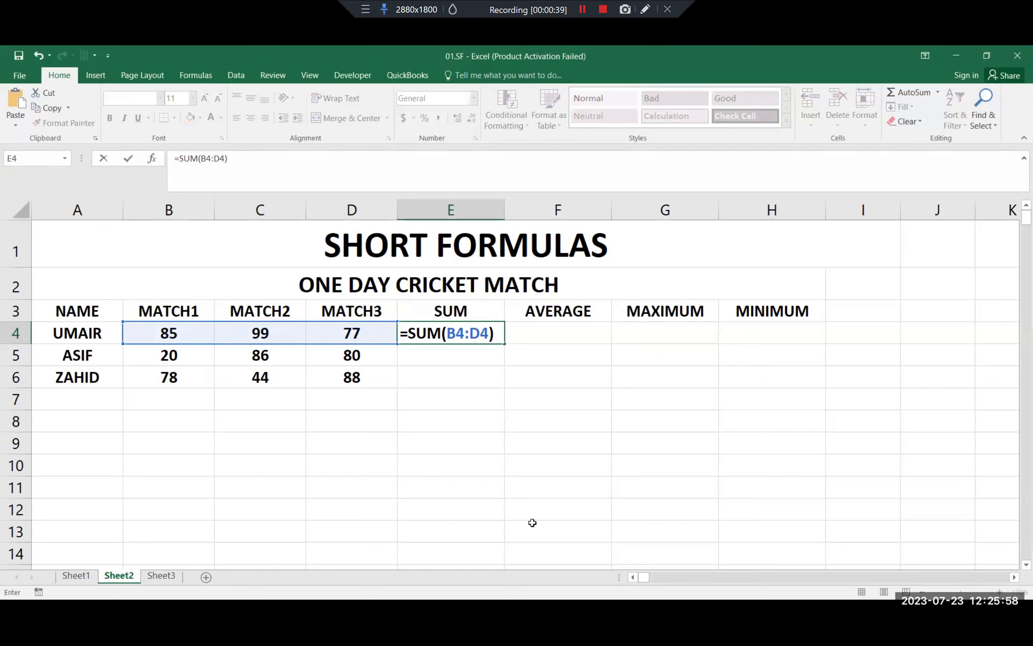
key("Return")
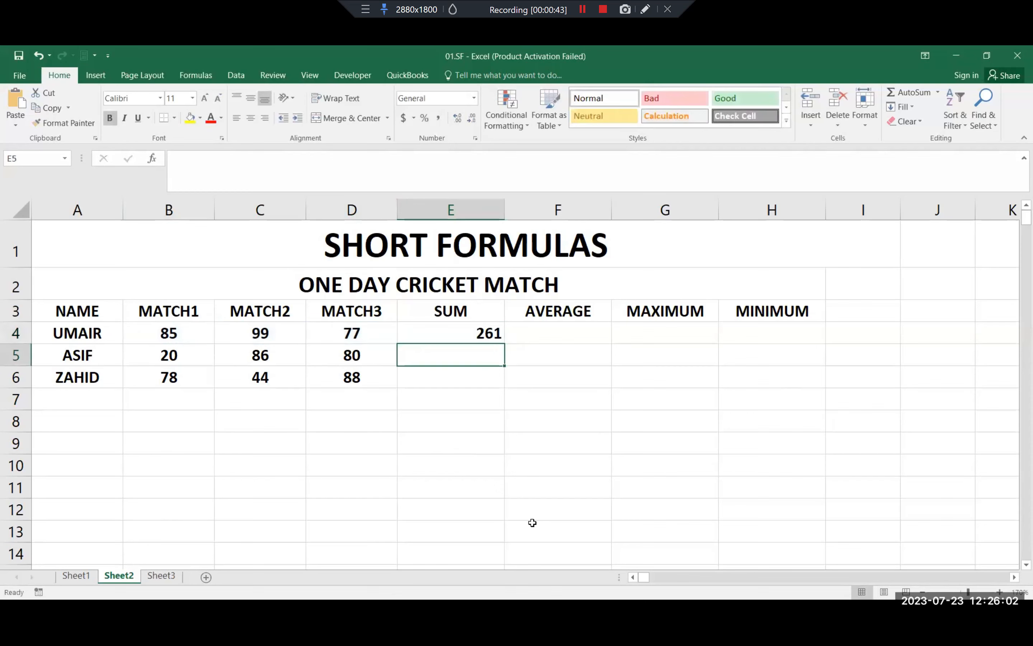
left_click(463, 334)
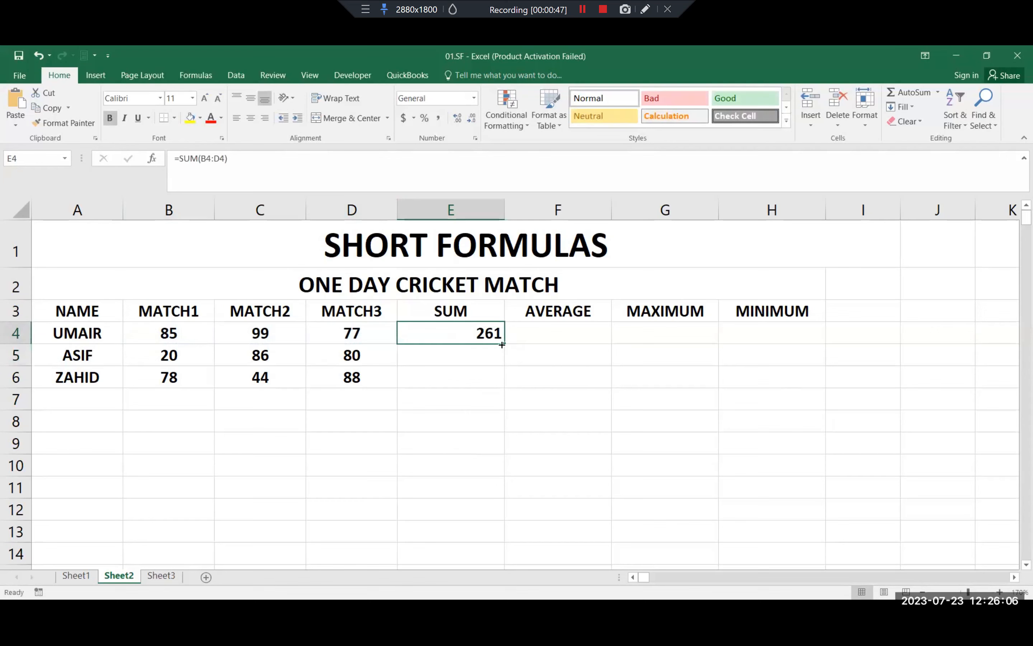
left_click_drag(506, 346, 498, 378)
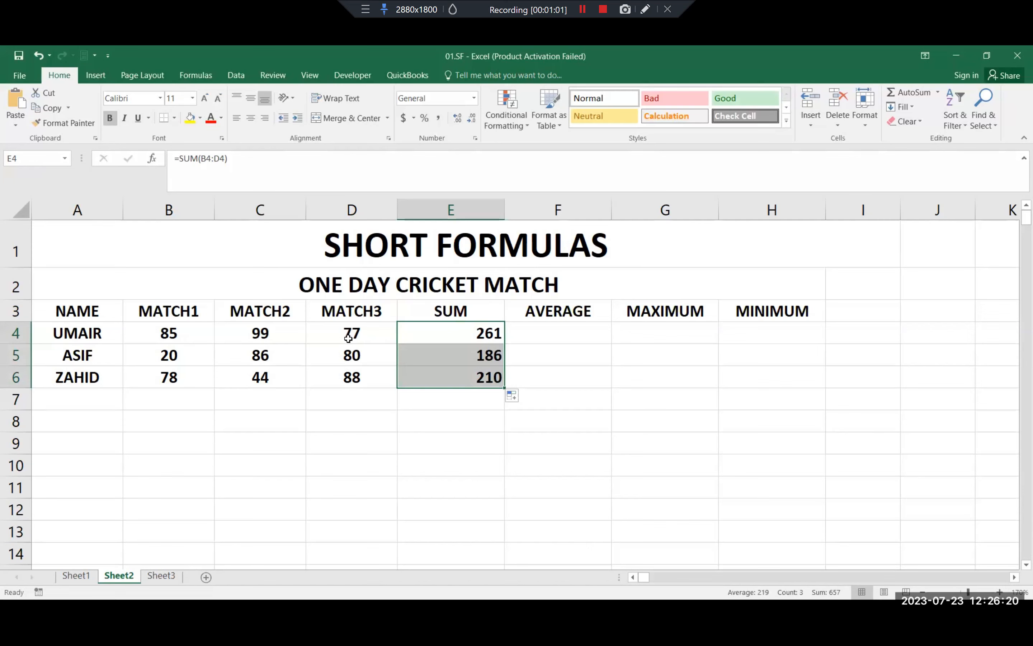
left_click(438, 334)
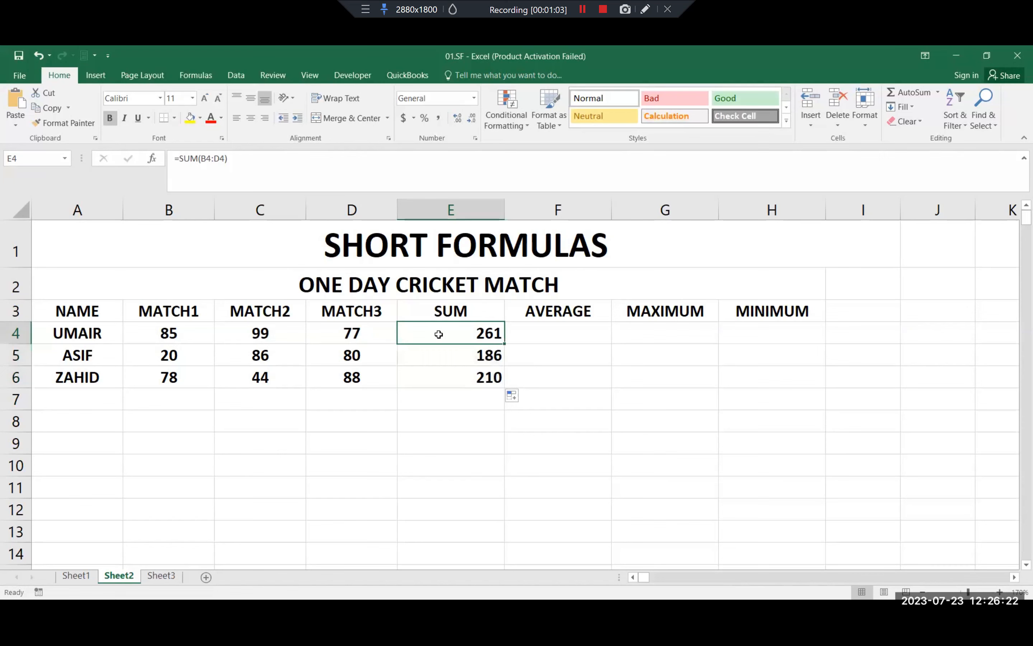
- Enter =AVERAGE(B4:D4) in F4 and fill the formula down through F6
left_click(572, 338)
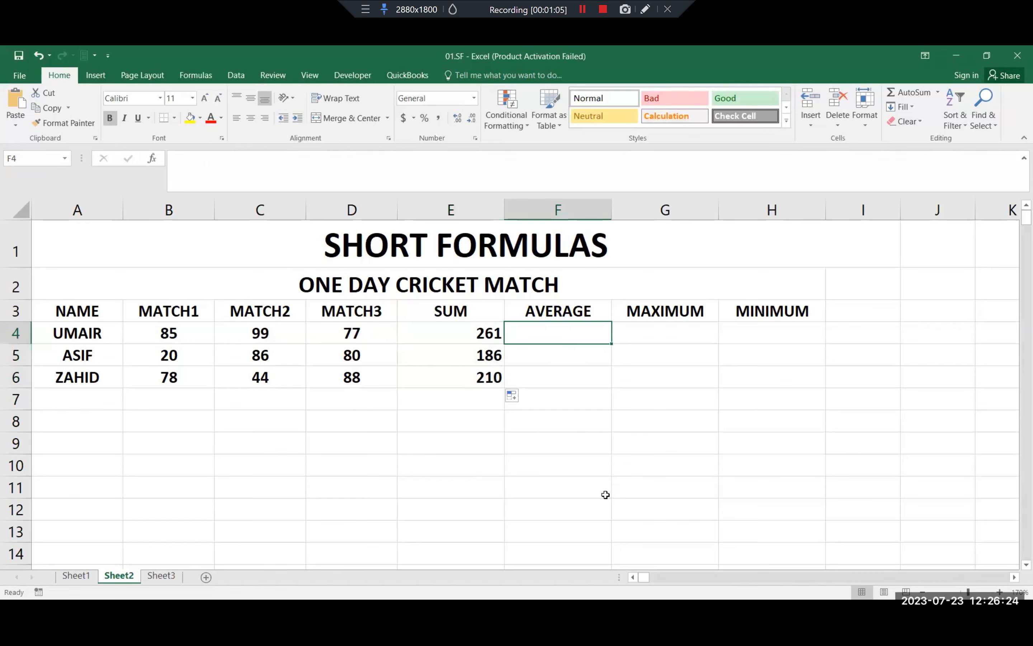
type("=")
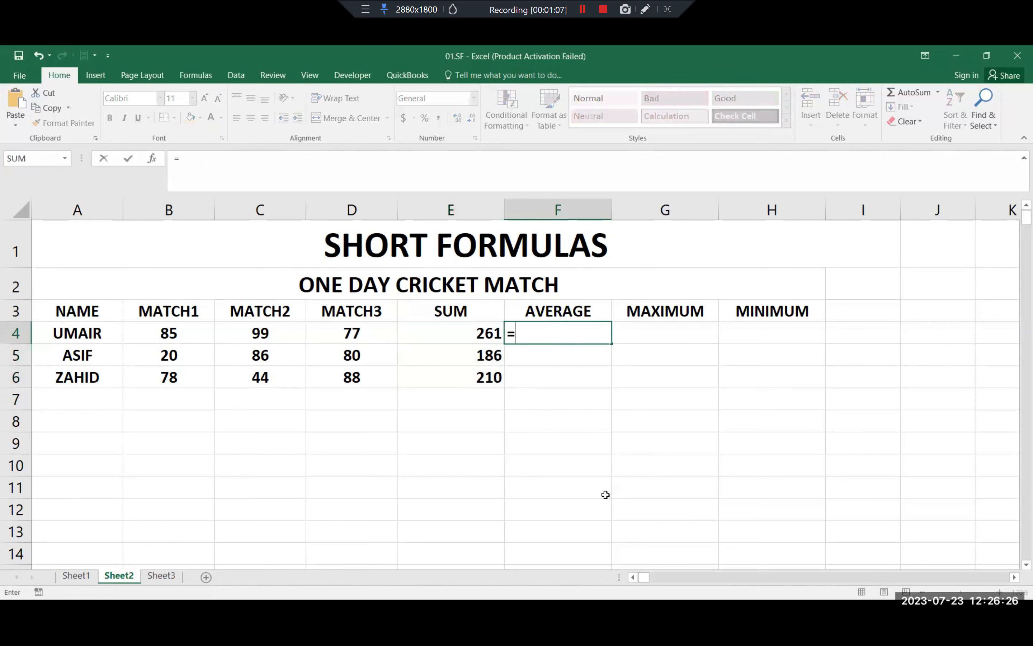
type("A")
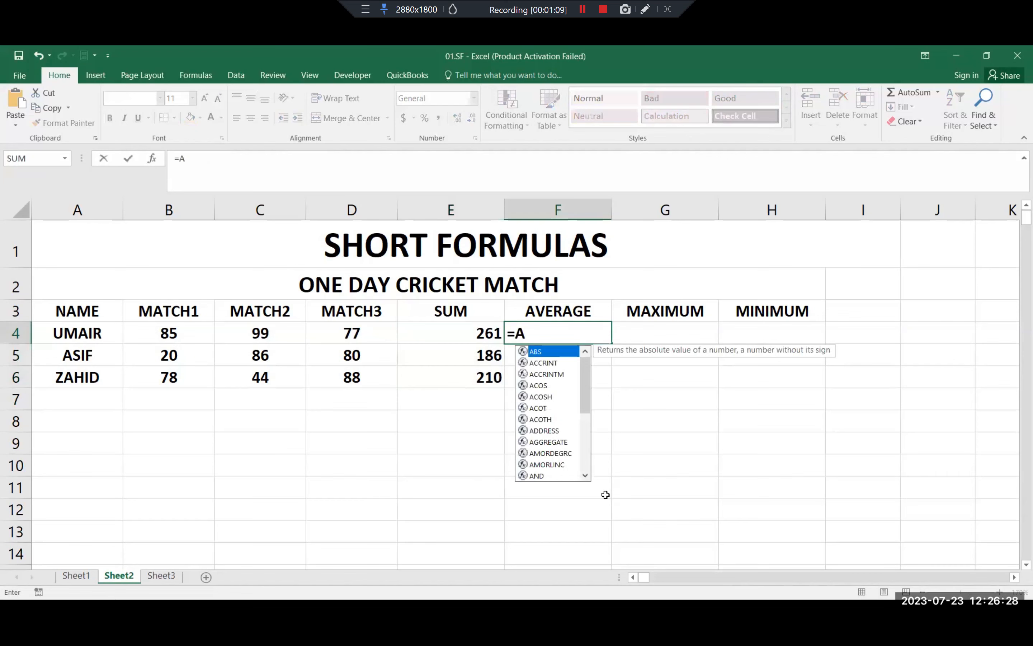
type("VER")
key("Tab")
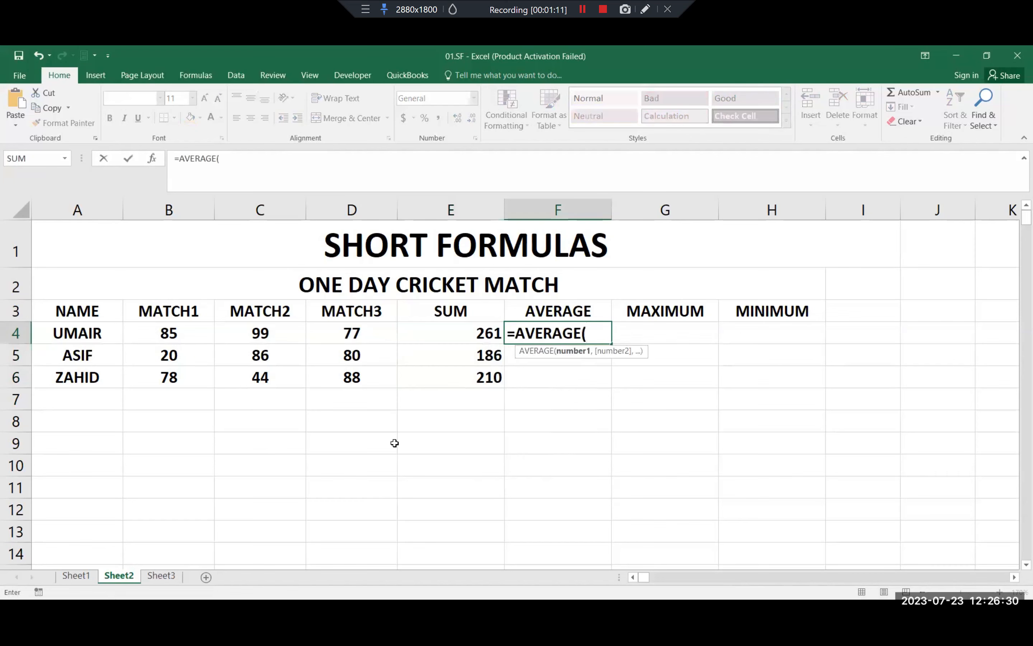
left_click(185, 340)
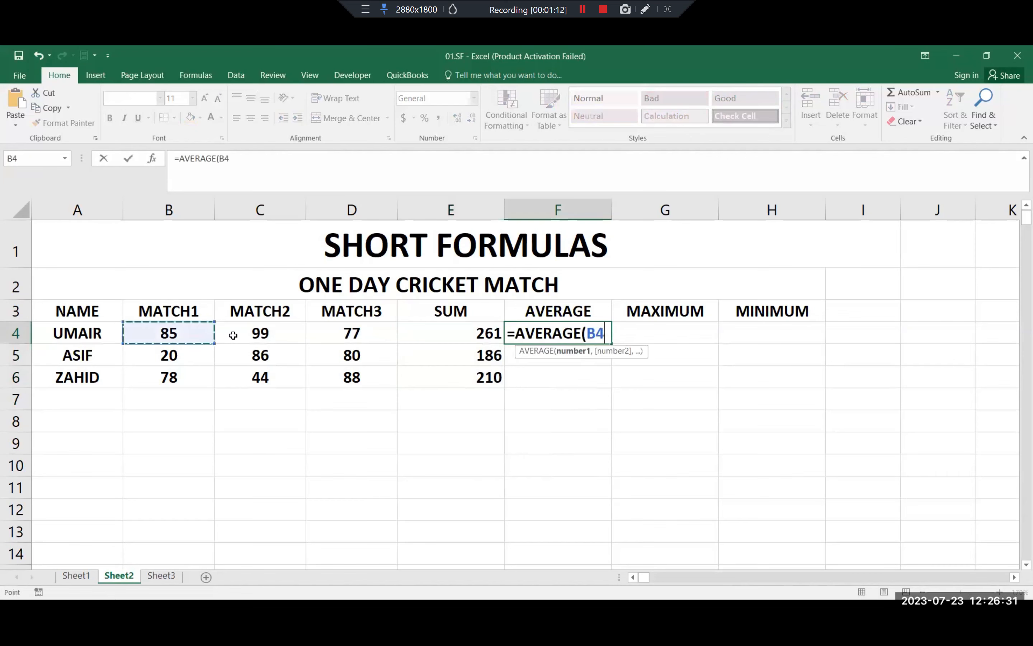
left_click(310, 337, "shift")
type(")")
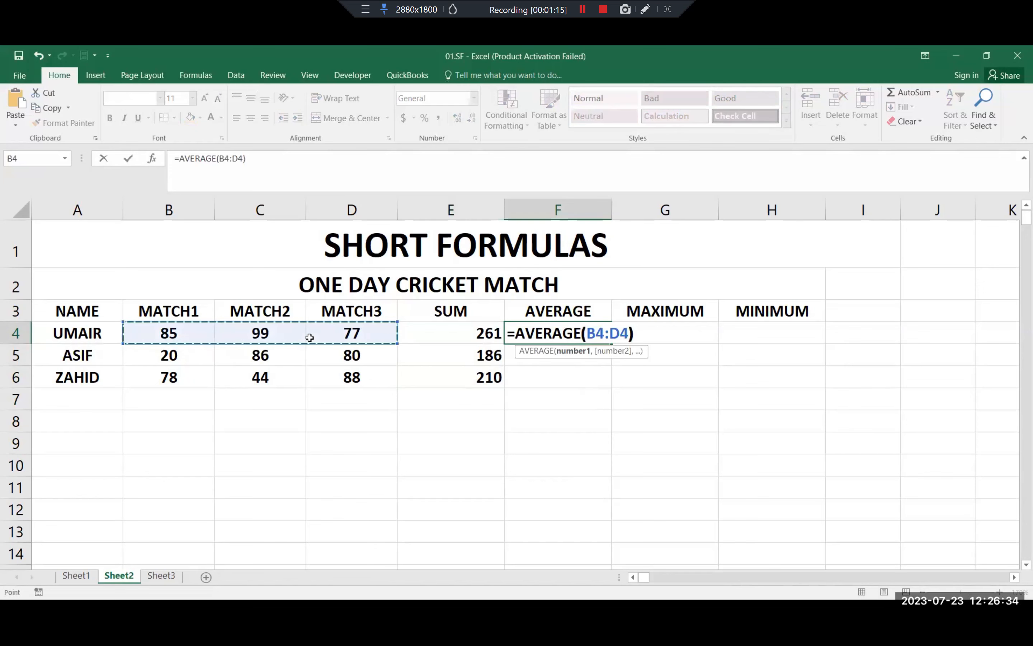
key("Return")
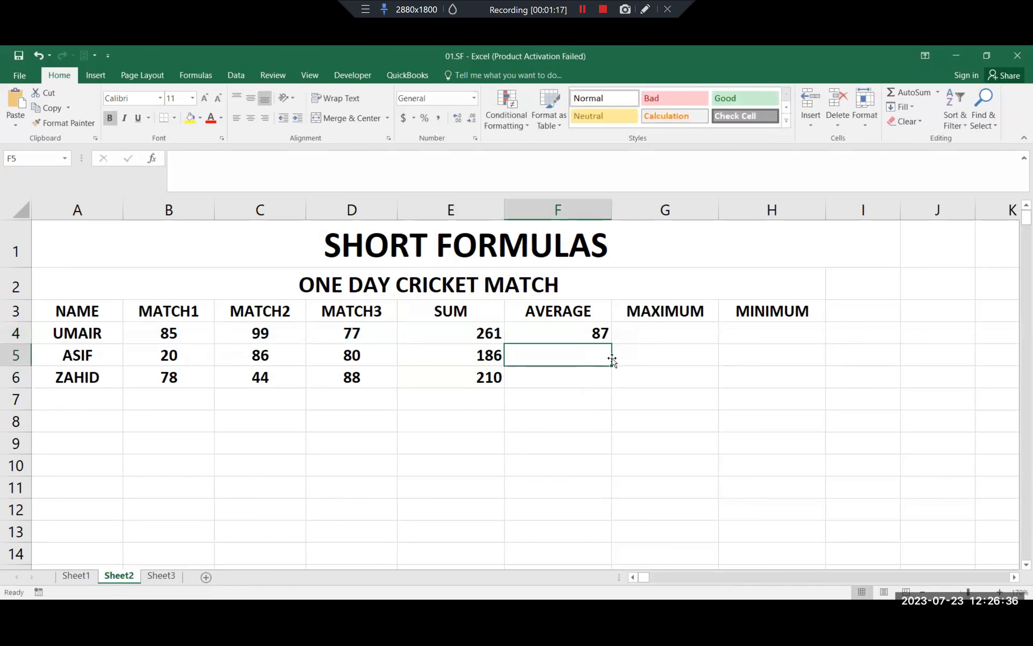
left_click(597, 336)
left_click_drag(612, 344, 606, 385)
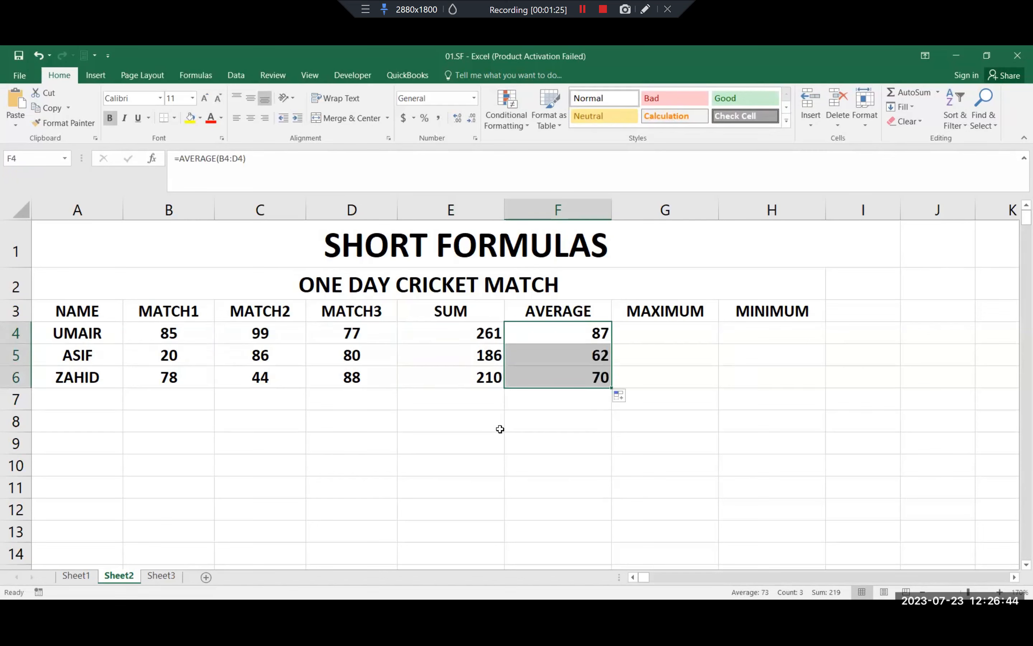
- Inspect the scores in B5:D5 and the cell range used by the average formula in F5
left_click(171, 351)
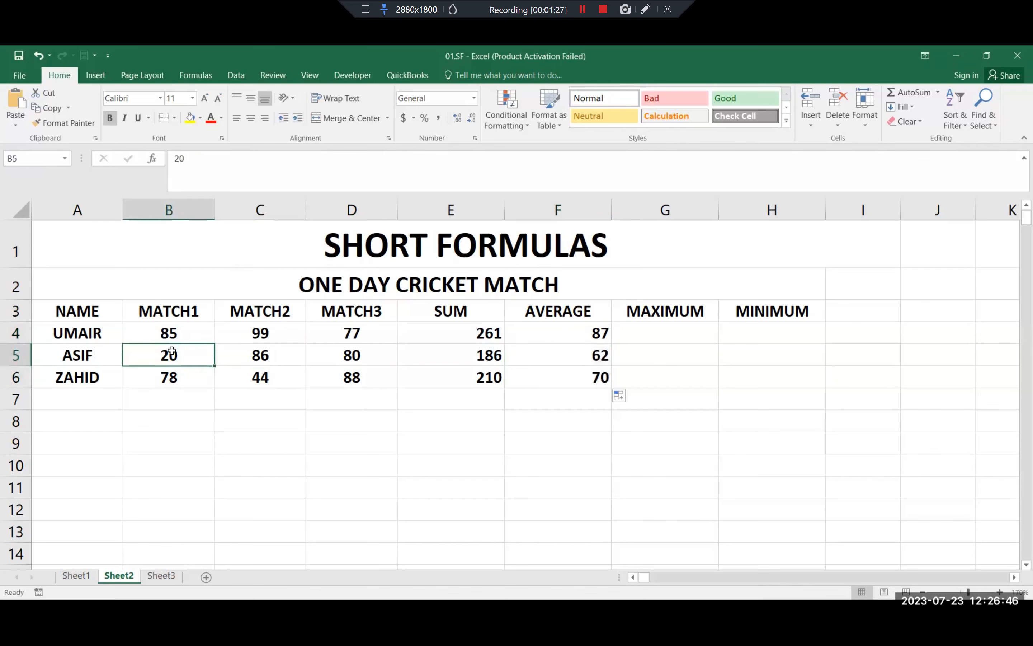
left_click_drag(171, 351, 351, 350)
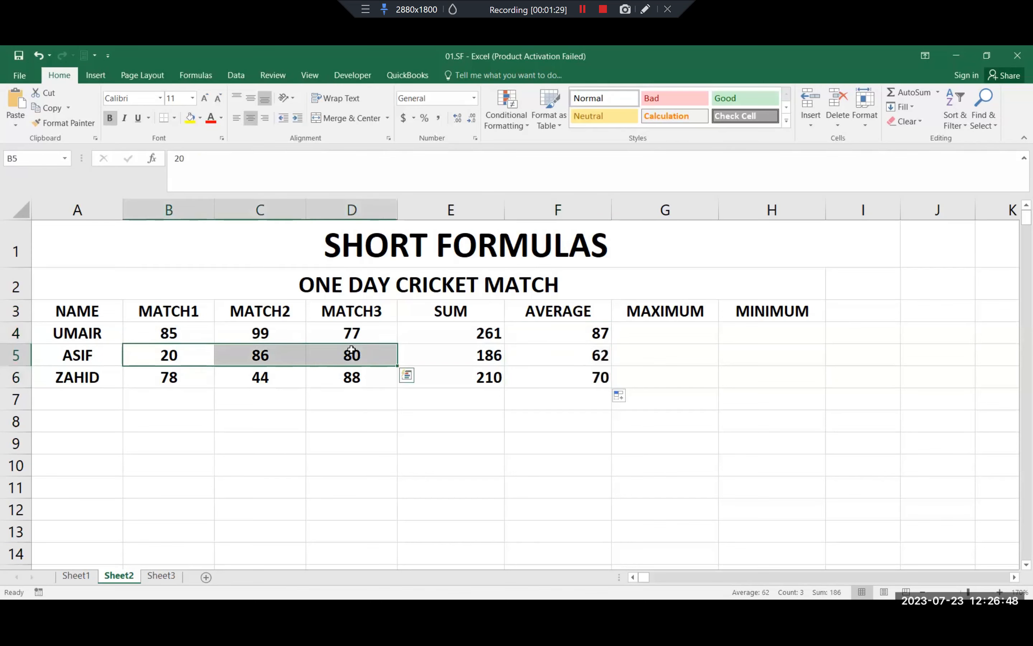
double_click(539, 350)
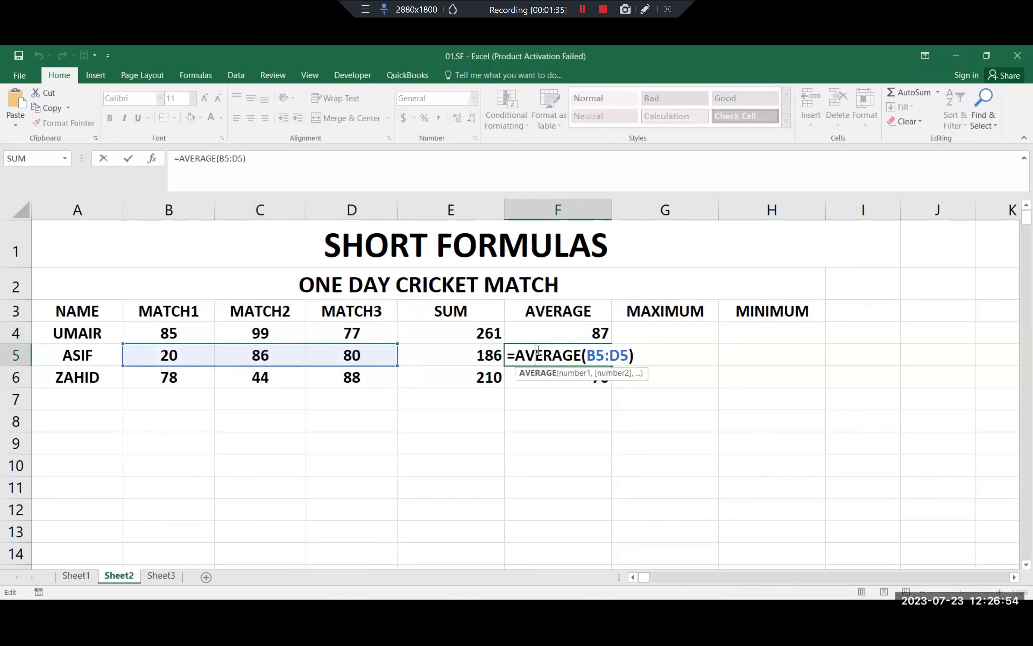
key("Escape")
- Enter =MAX(B4:D4) in G4 to get the highest score of the three matches
left_click(666, 325)
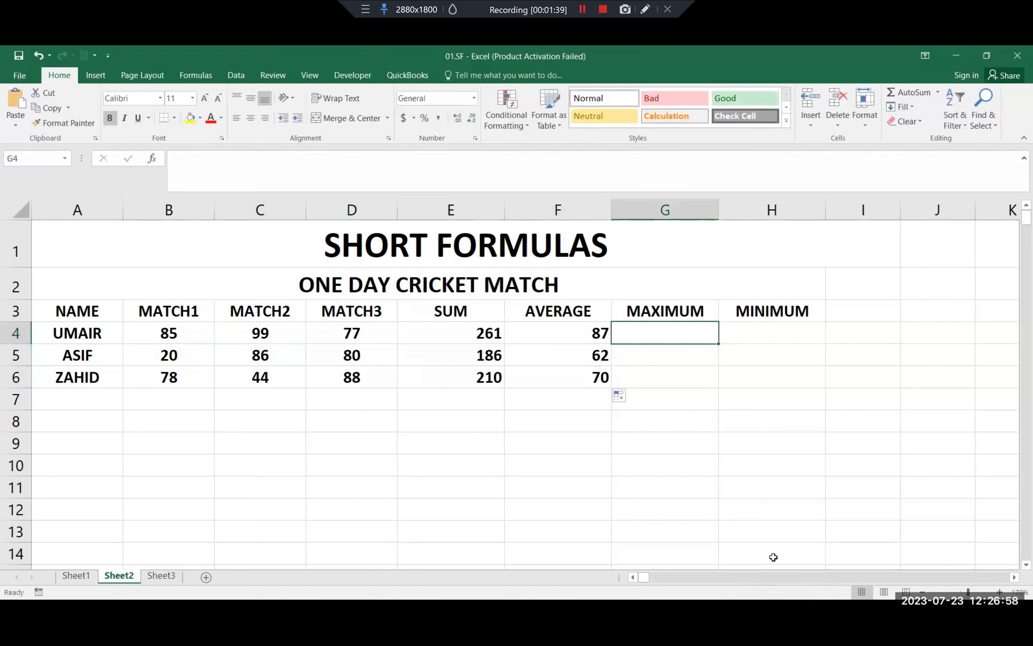
type("=")
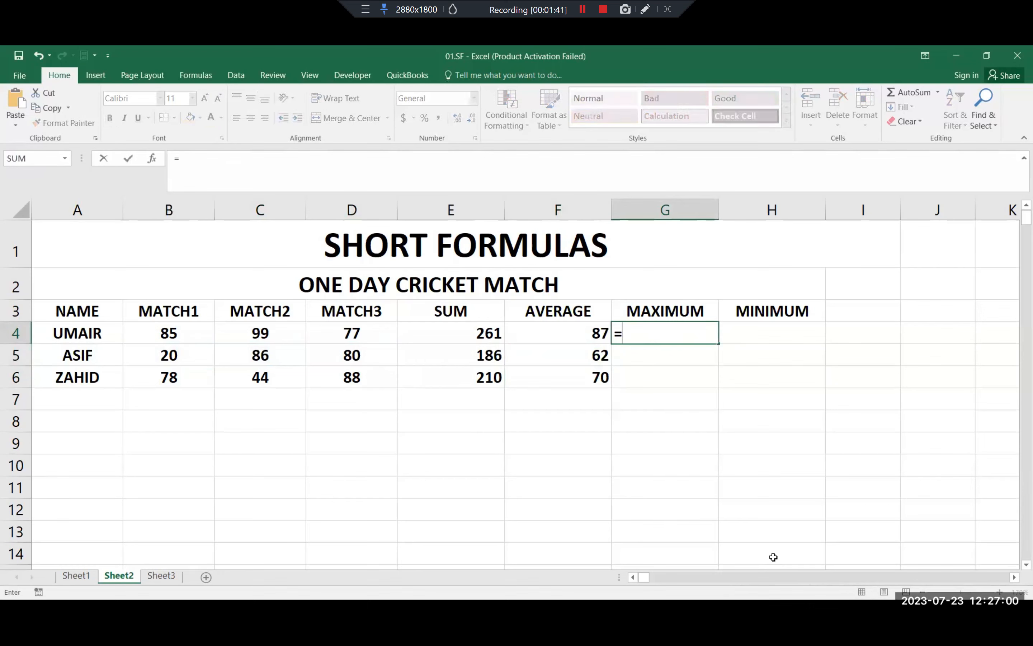
type("MAX")
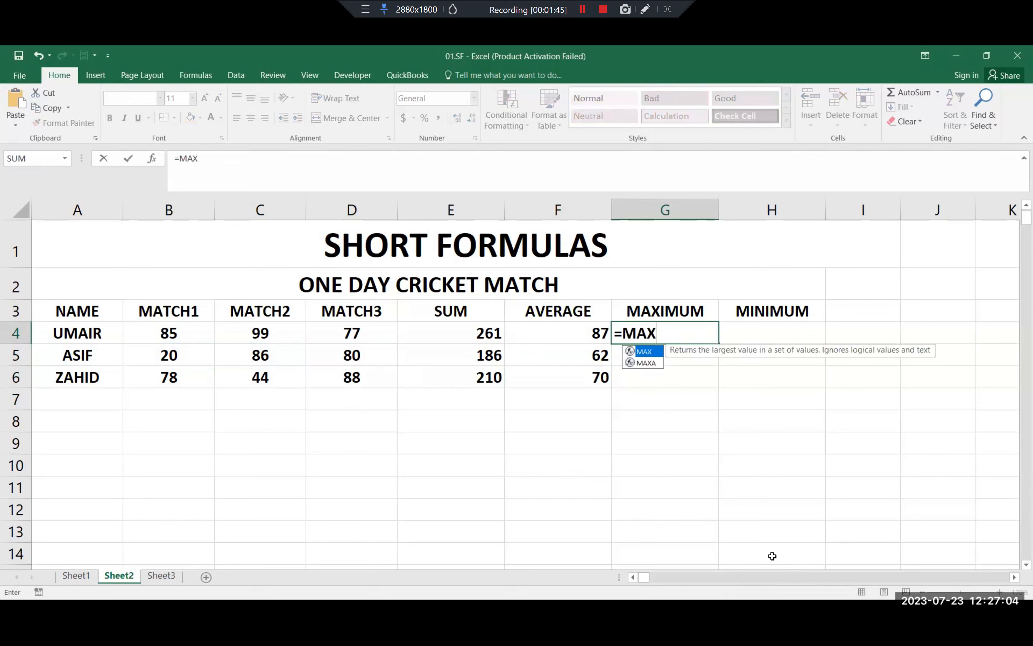
type("(")
left_click(207, 337)
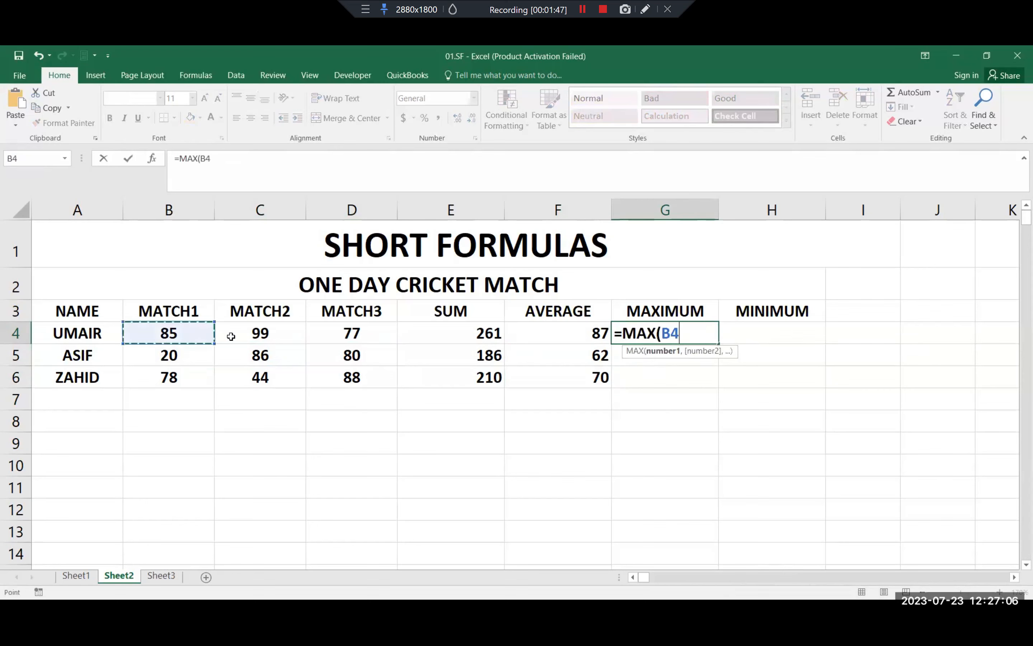
left_click(354, 333, "shift")
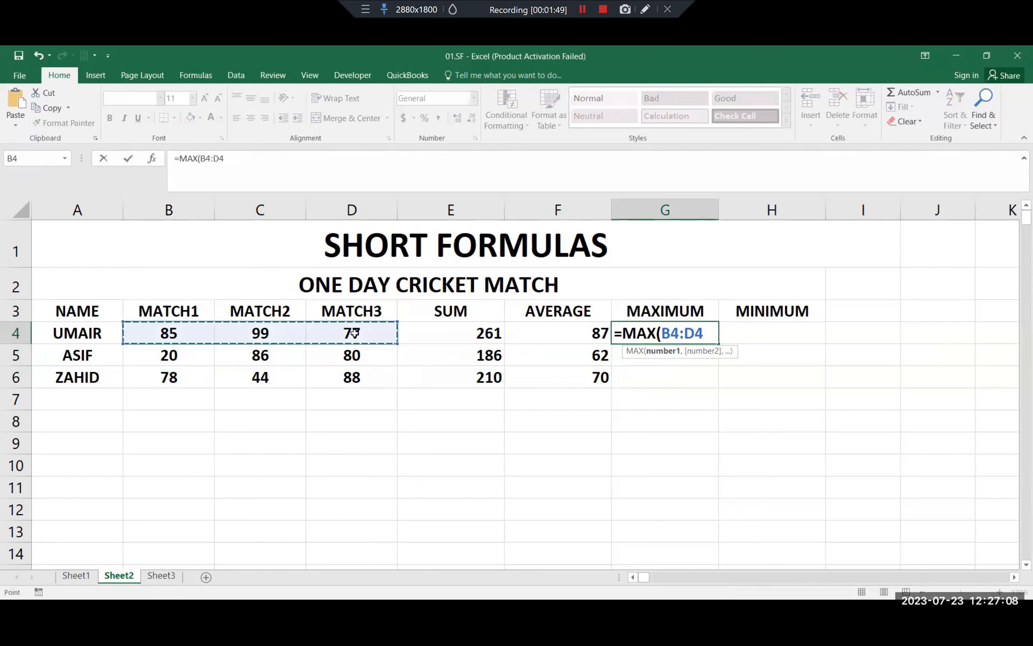
type(")")
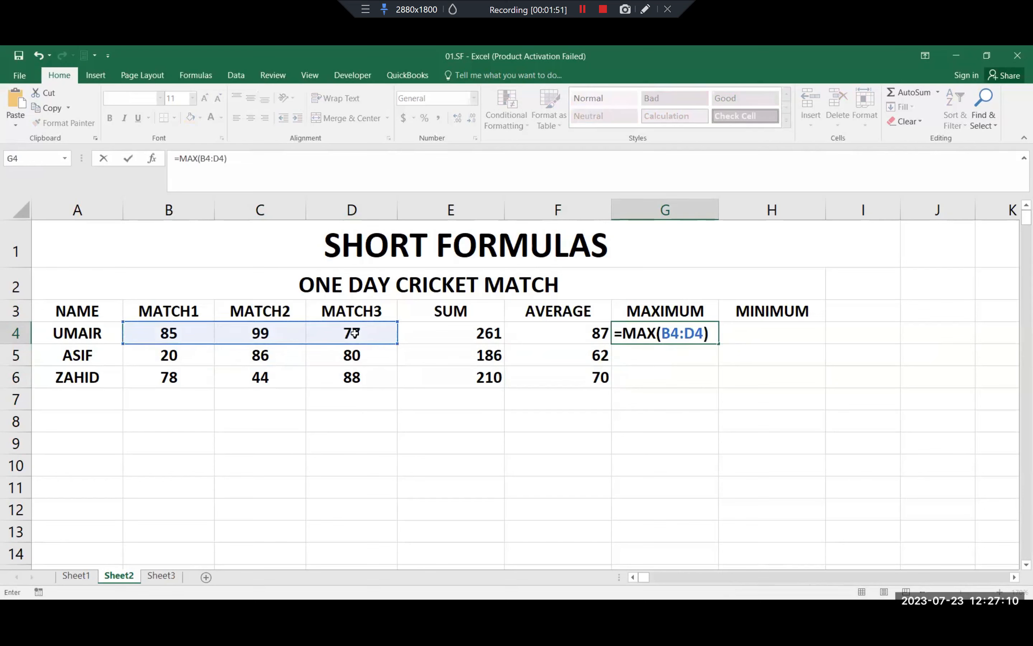
key("Return")
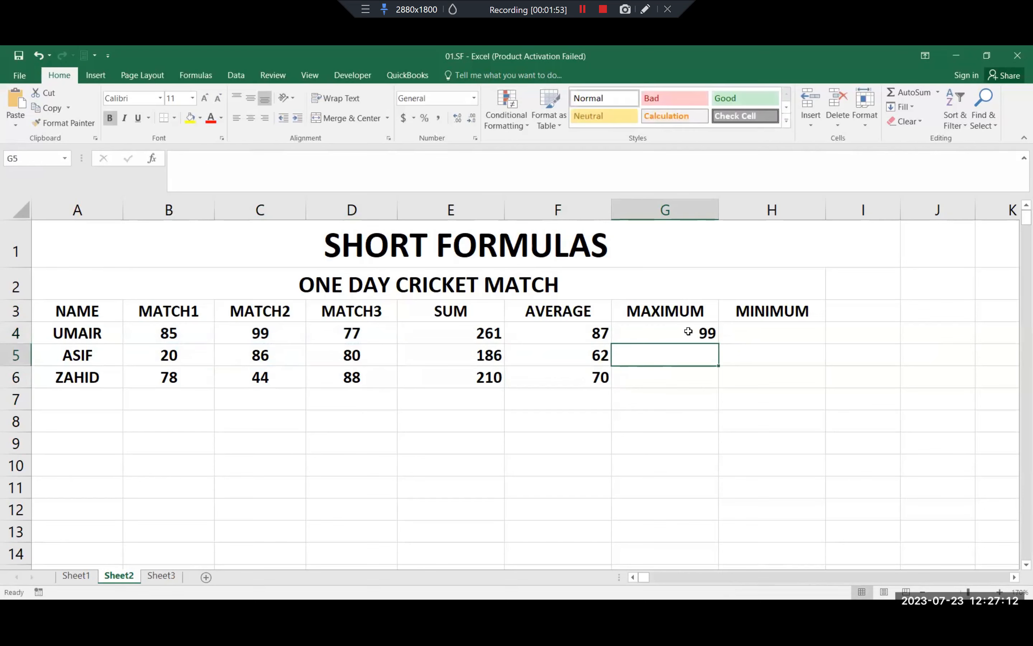
- Fill the MAX formula from G4 down through G6 and narrow the AVERAGE column to about the width of its heading
left_click(700, 340)
left_click_drag(718, 343, 714, 384)
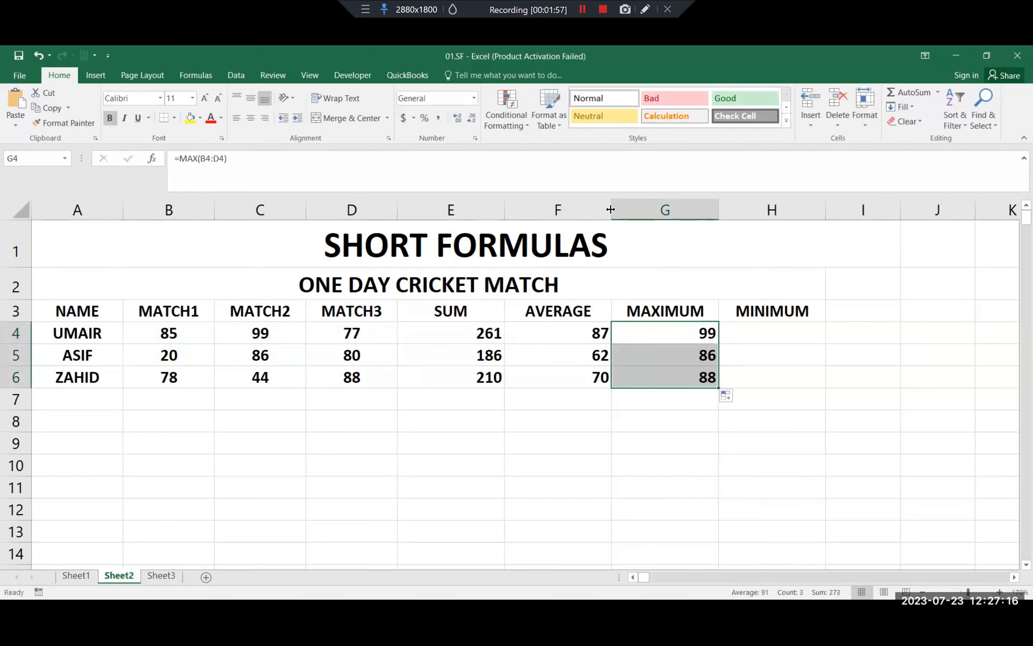
left_click_drag(611, 210, 584, 218)
left_click(632, 331)
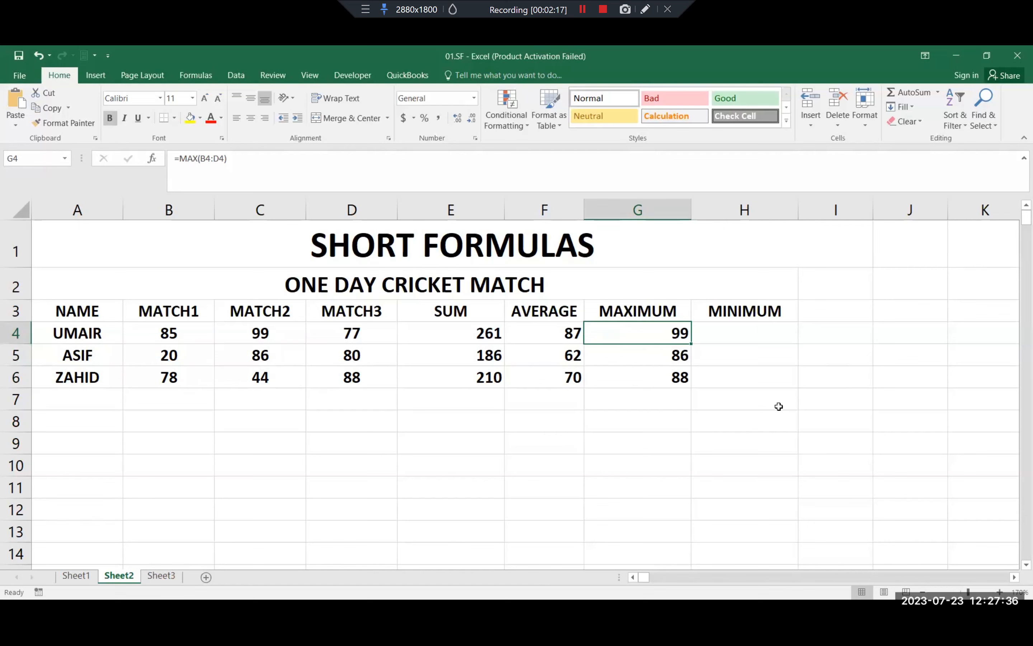
- Enter =MIN(B4:D4) in H4 and fill the formula down through H6
left_click(742, 334)
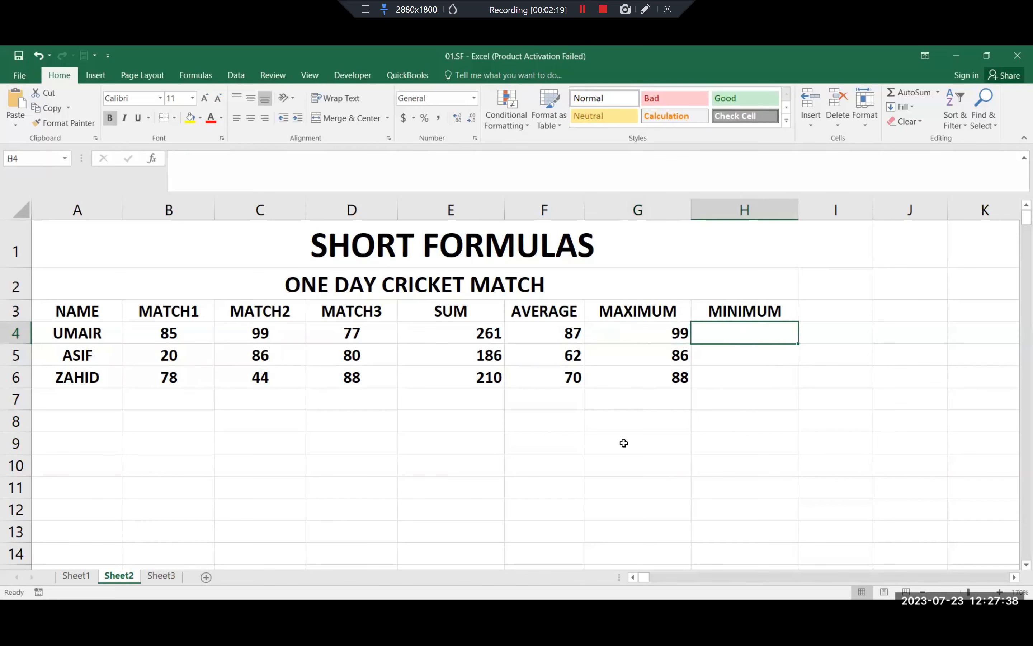
type("=")
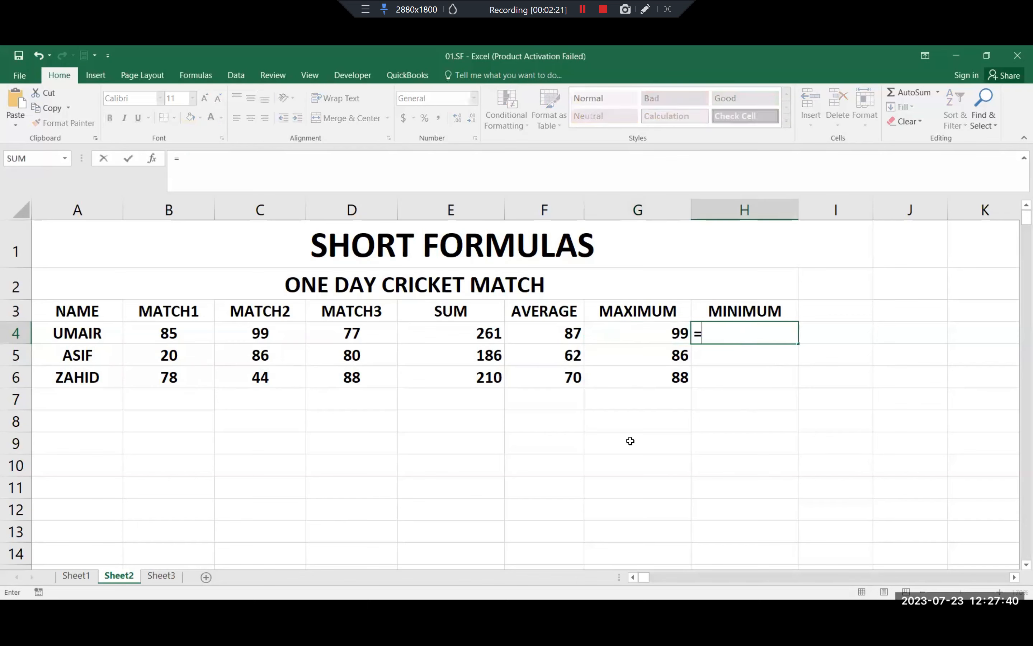
type("MIN")
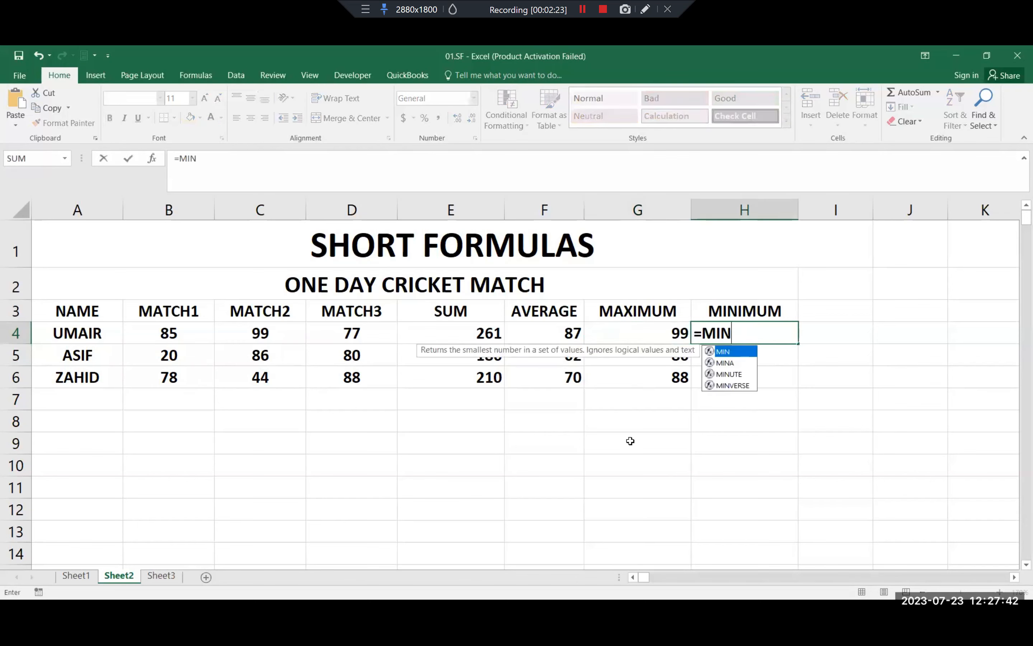
type("(")
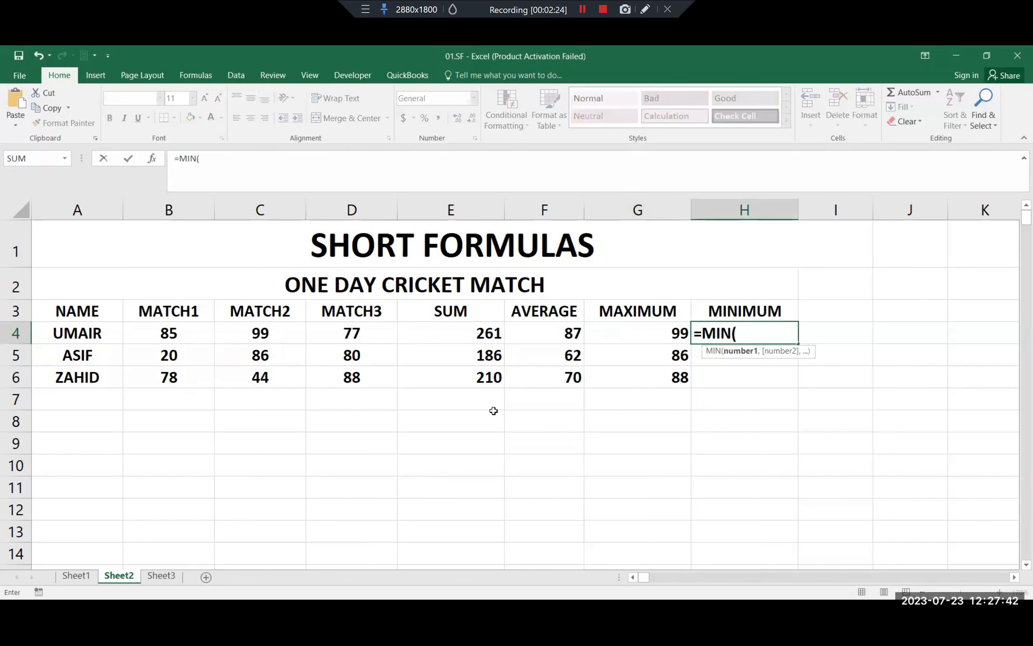
left_click(194, 328)
left_click(333, 330, "shift")
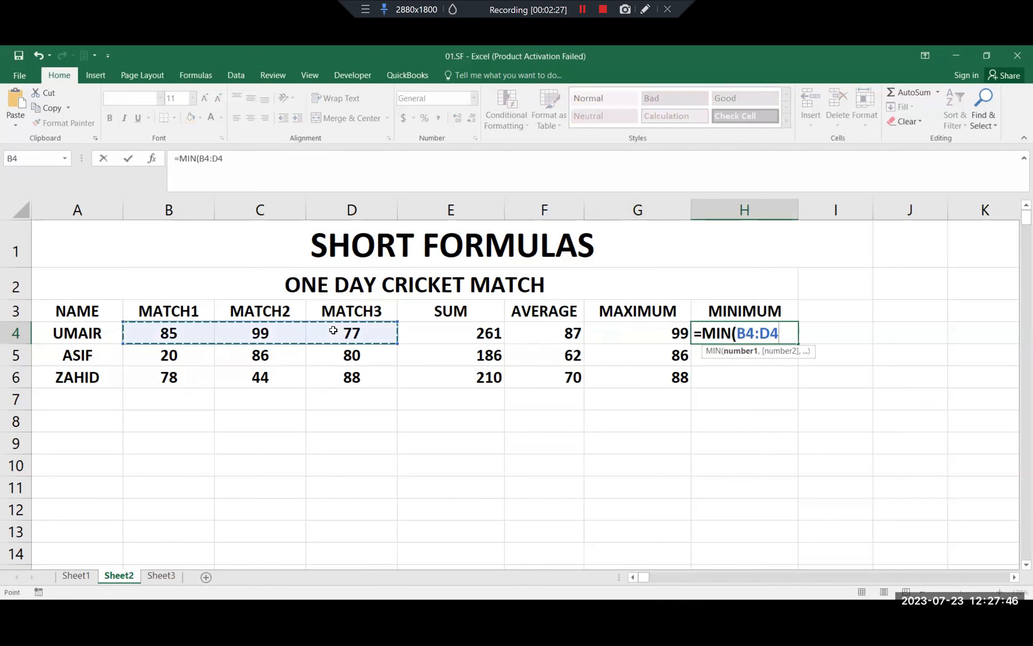
type(")")
key("Return")
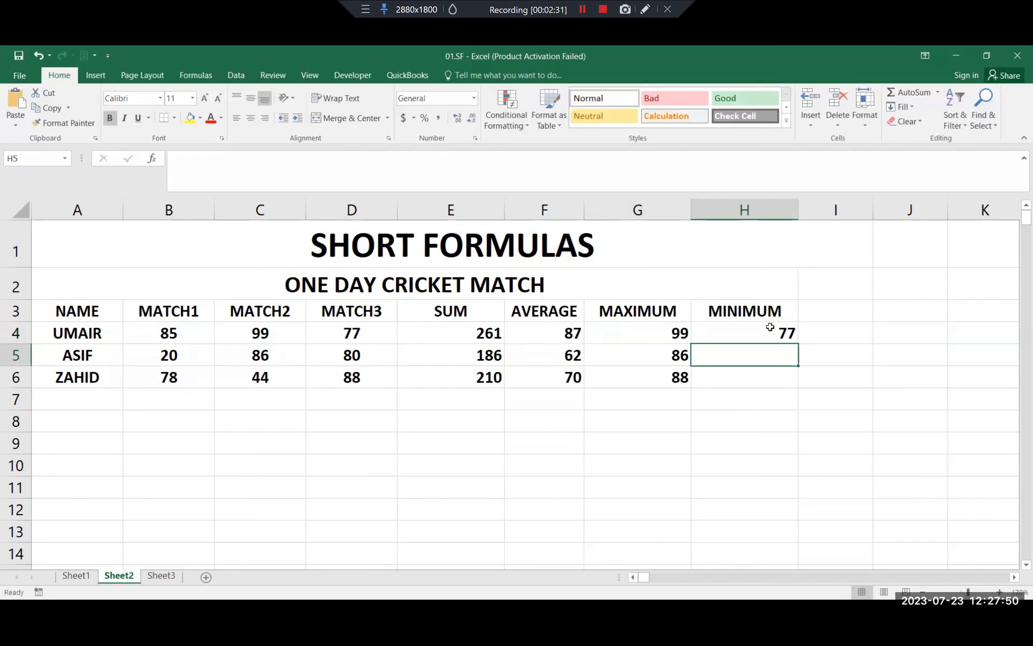
left_click(793, 338)
left_click_drag(793, 339, 789, 381)
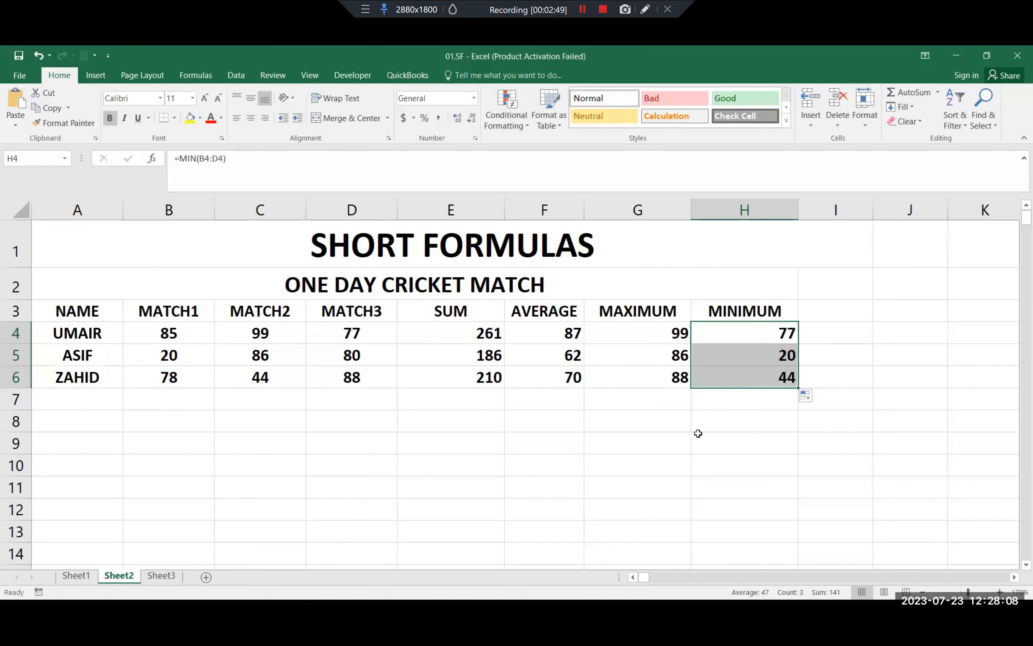
left_click(653, 433)
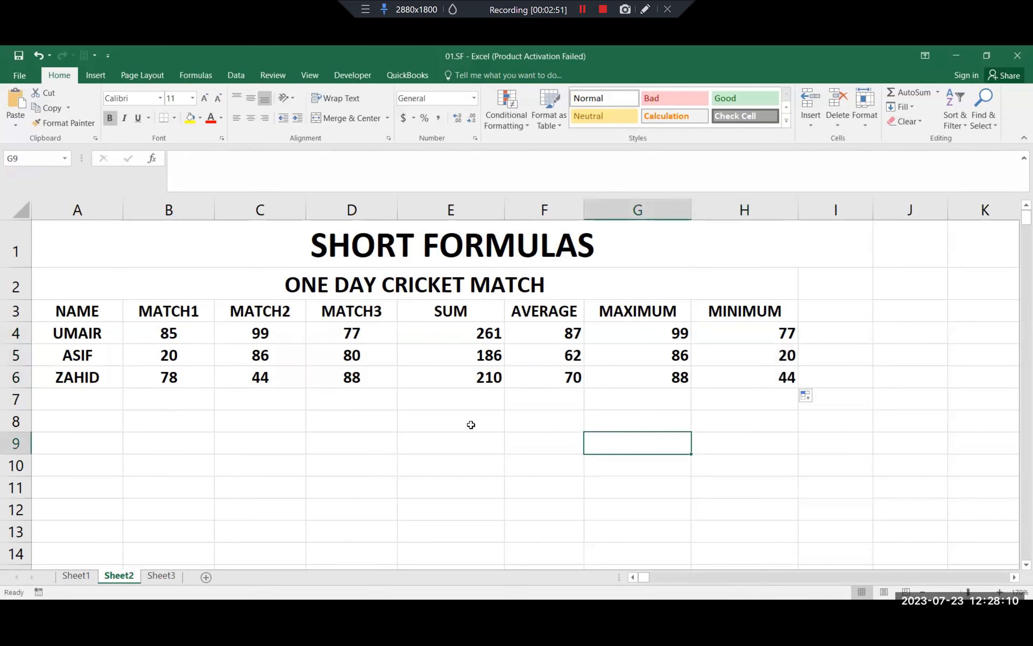